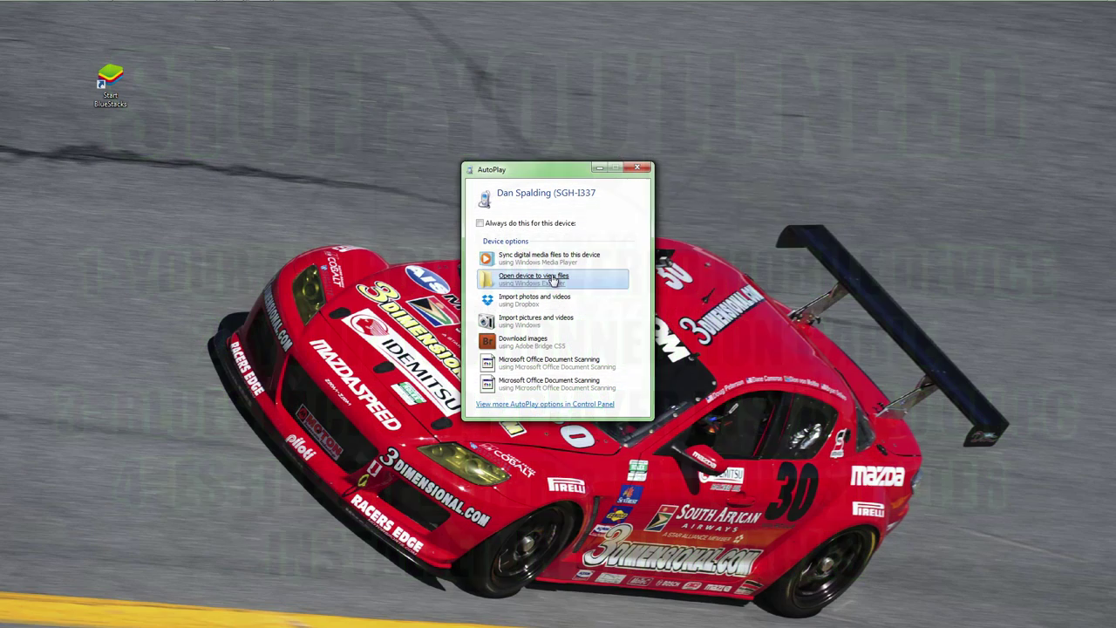
# Browse the connected phone's storage to the folder Android/data/com.bethsoft.falloutshelter/files.
pyautogui.click(552, 279)
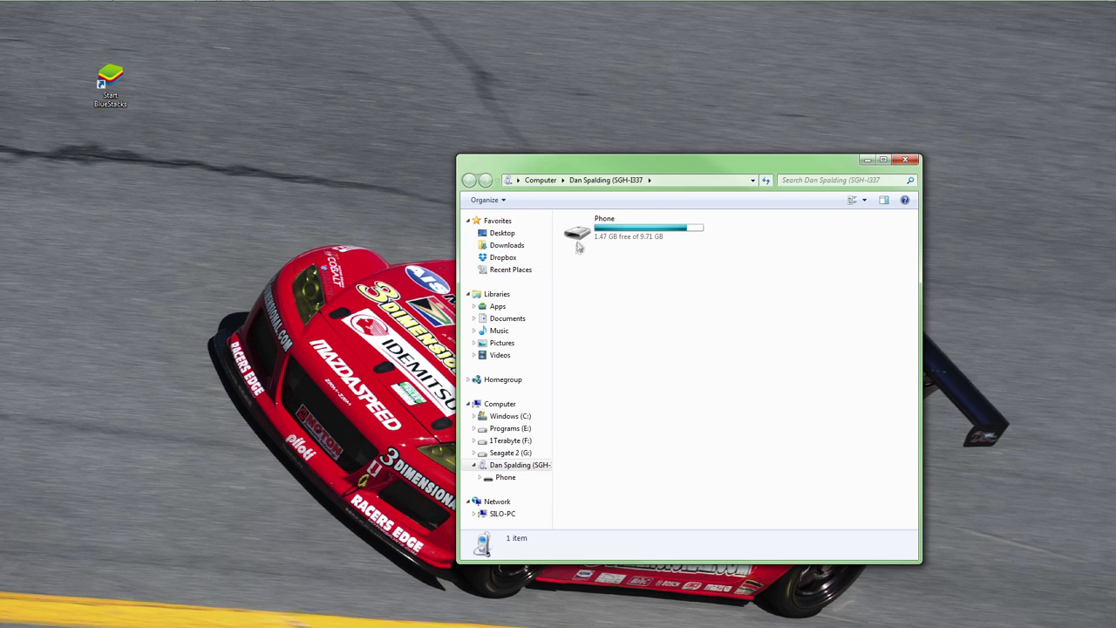
pyautogui.doubleClick(577, 234)
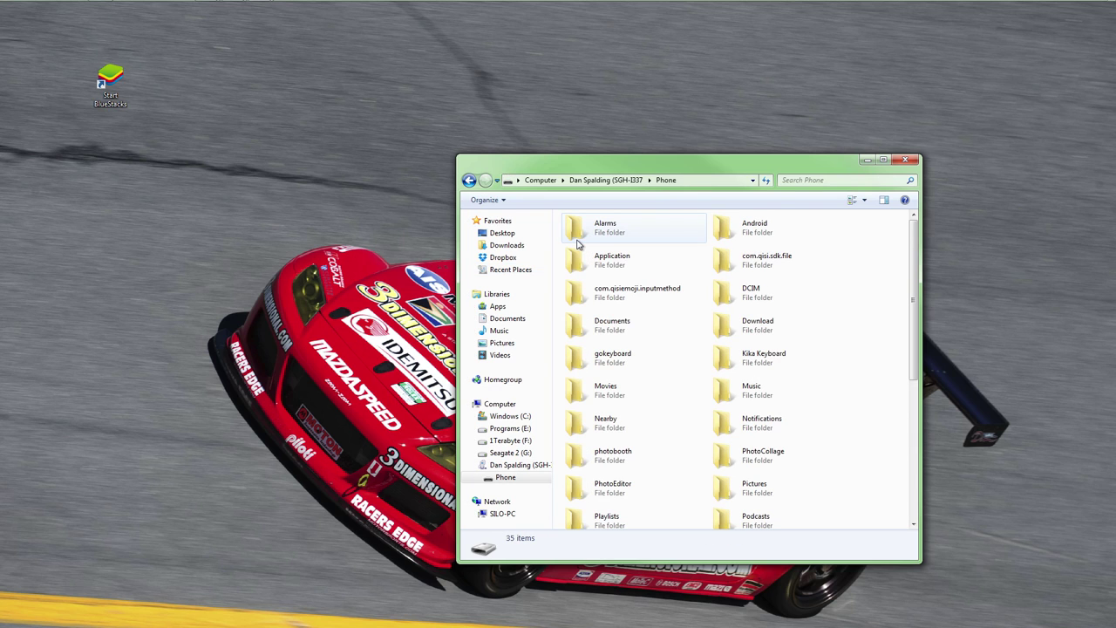
pyautogui.doubleClick(748, 228)
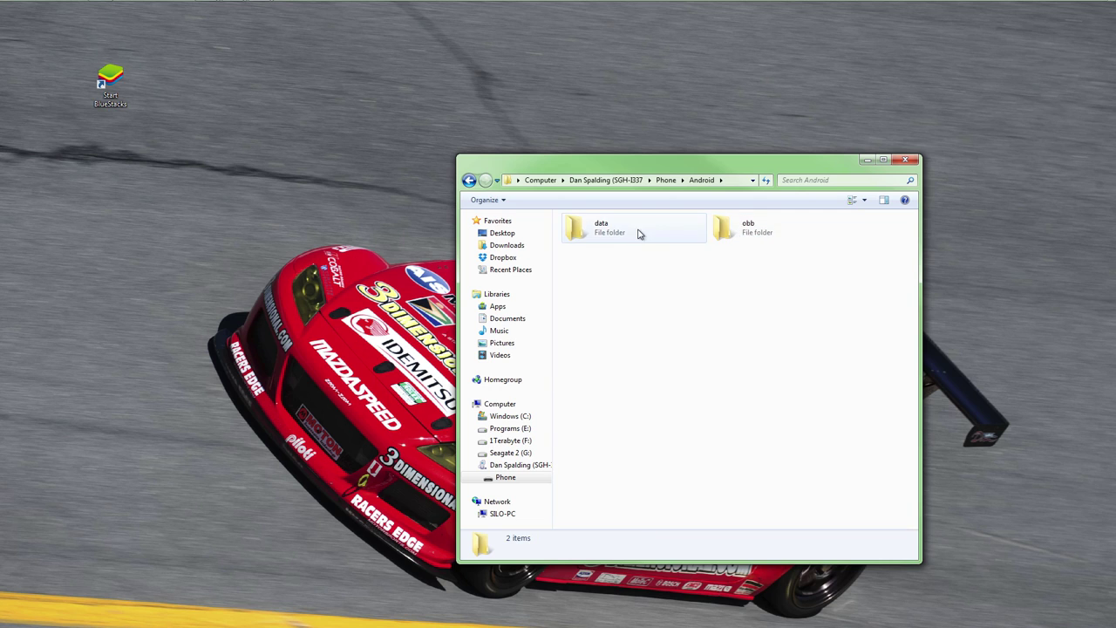
pyautogui.doubleClick(640, 232)
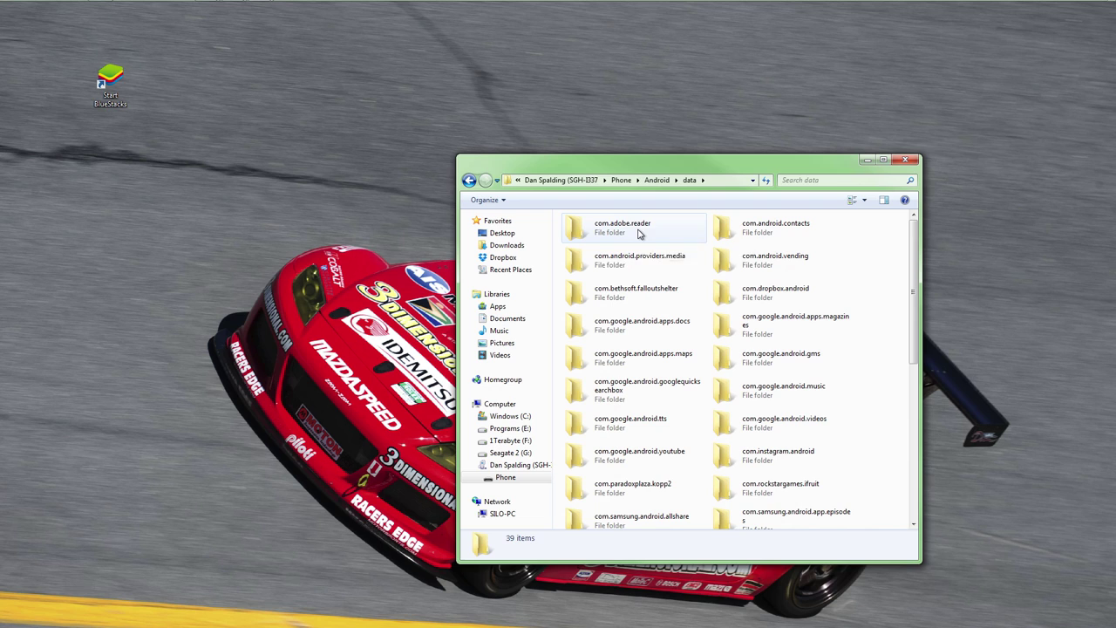
pyautogui.doubleClick(639, 297)
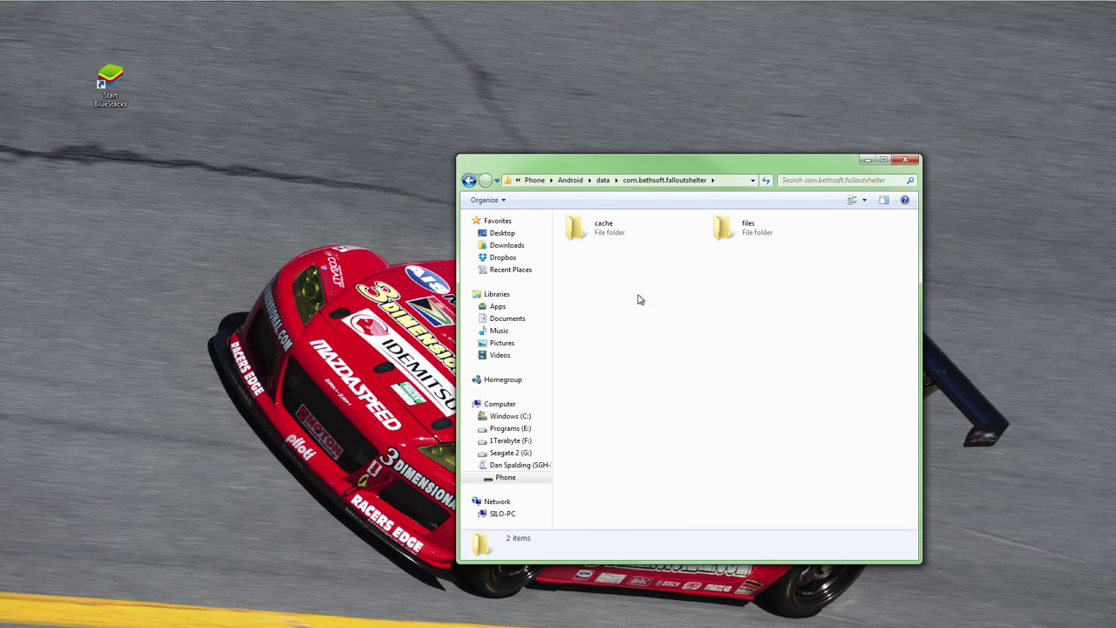
pyautogui.doubleClick(723, 228)
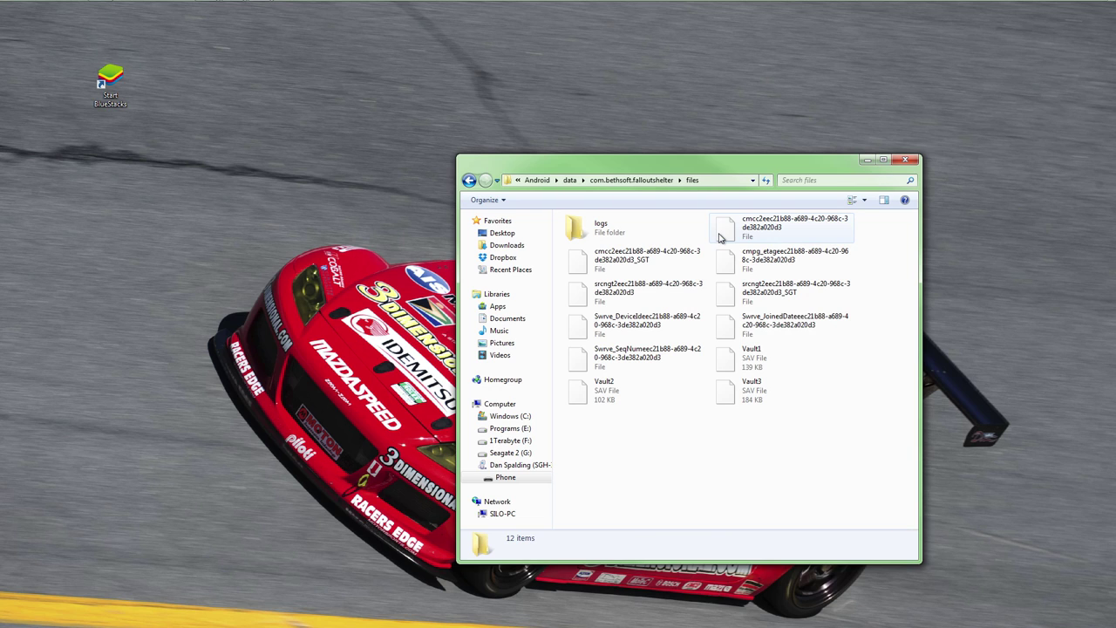
# Copy the Vault1, Vault2 and Vault3 save files from the phone's files folder.
pyautogui.click(769, 368)
pyautogui.keyDown('ctrl'); pyautogui.click(772, 393); pyautogui.keyUp('ctrl')
pyautogui.keyDown('ctrl'); pyautogui.click(628, 398); pyautogui.keyUp('ctrl')
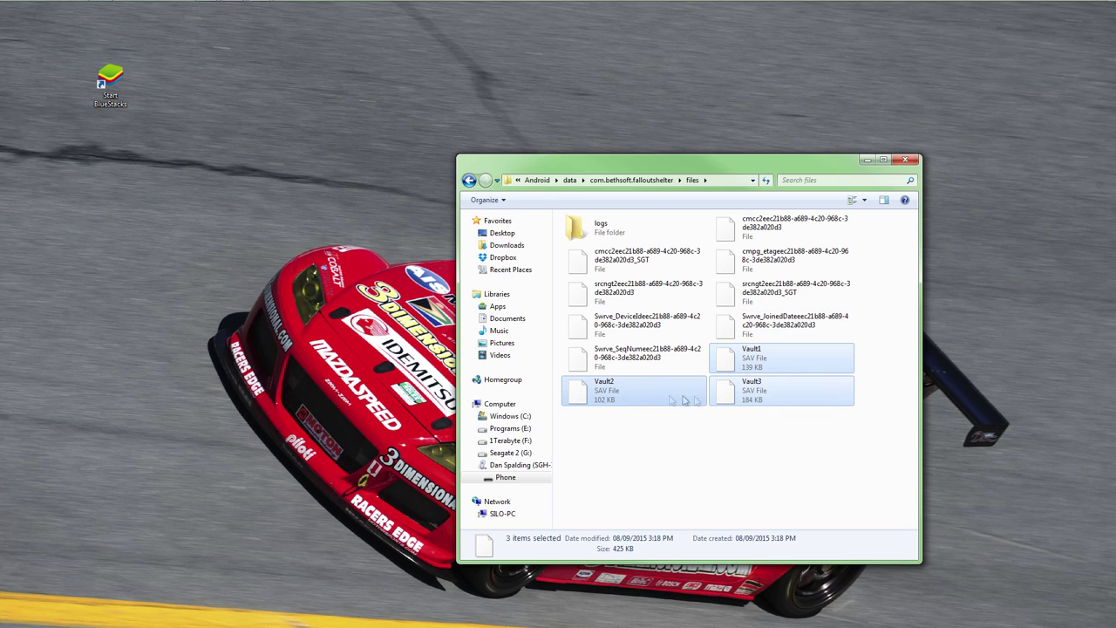
pyautogui.rightClick(811, 395)
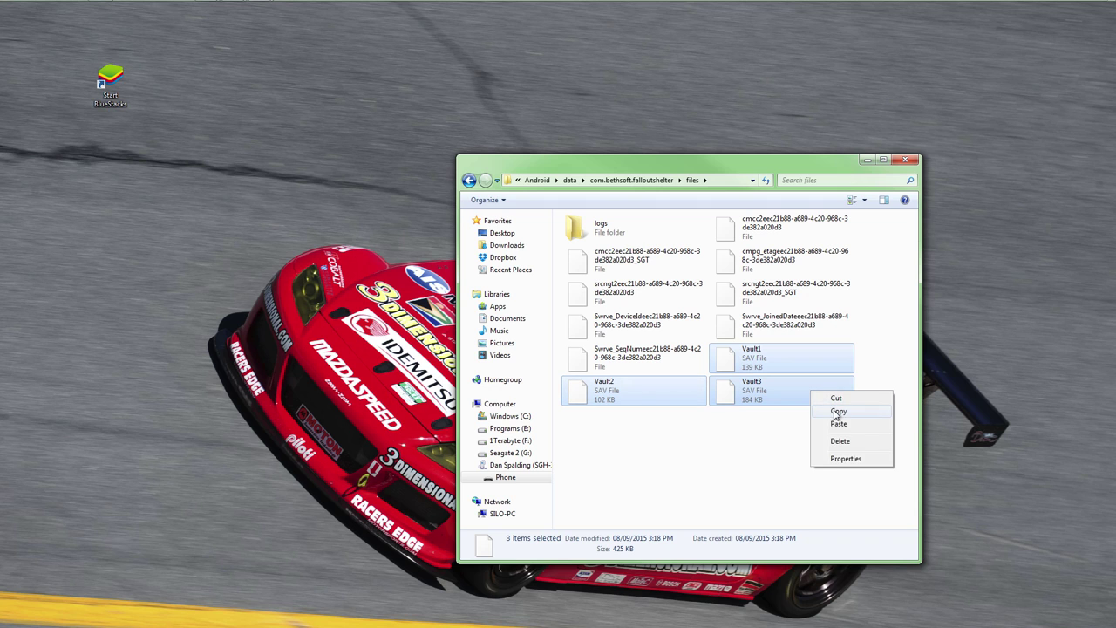
pyautogui.click(837, 413)
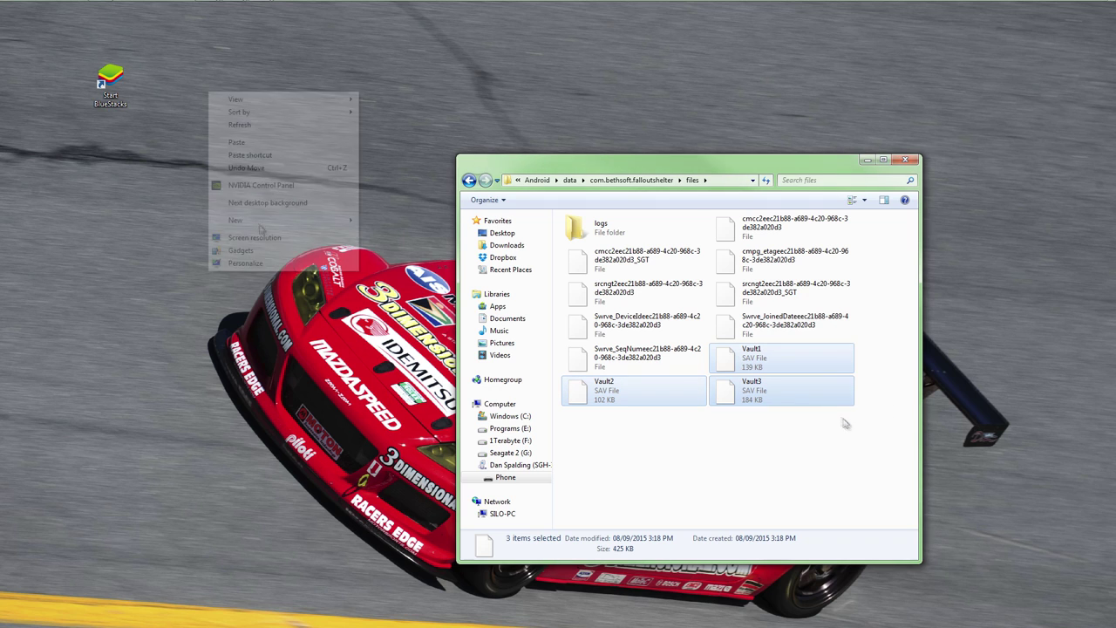
# Create a new folder on the desktop named "Fallout Shelter".
pyautogui.moveTo(258, 221)
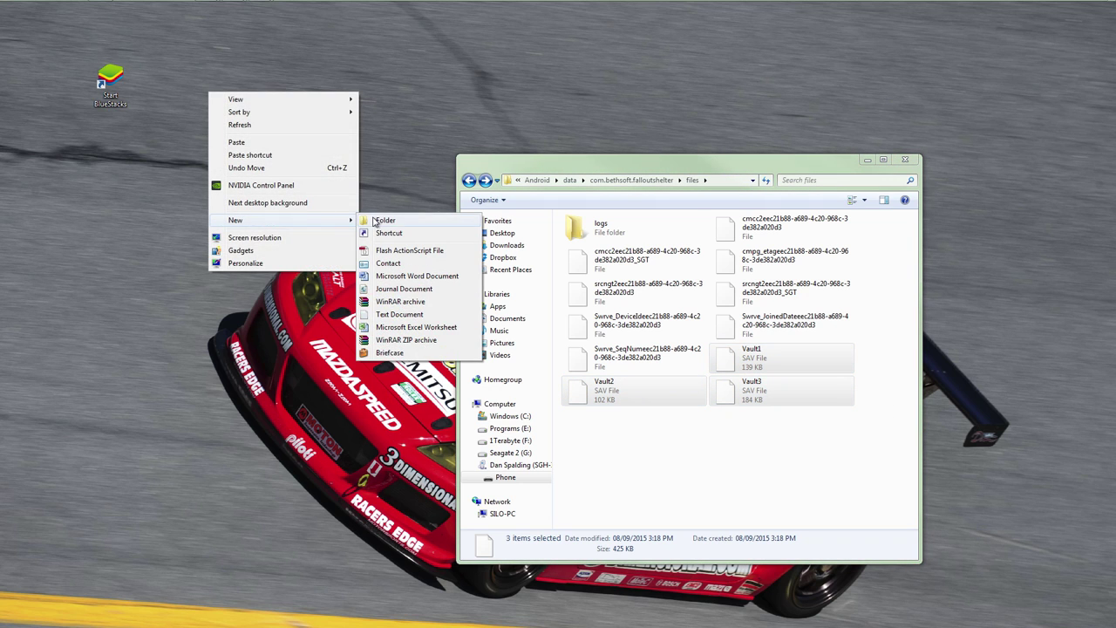
pyautogui.click(373, 220)
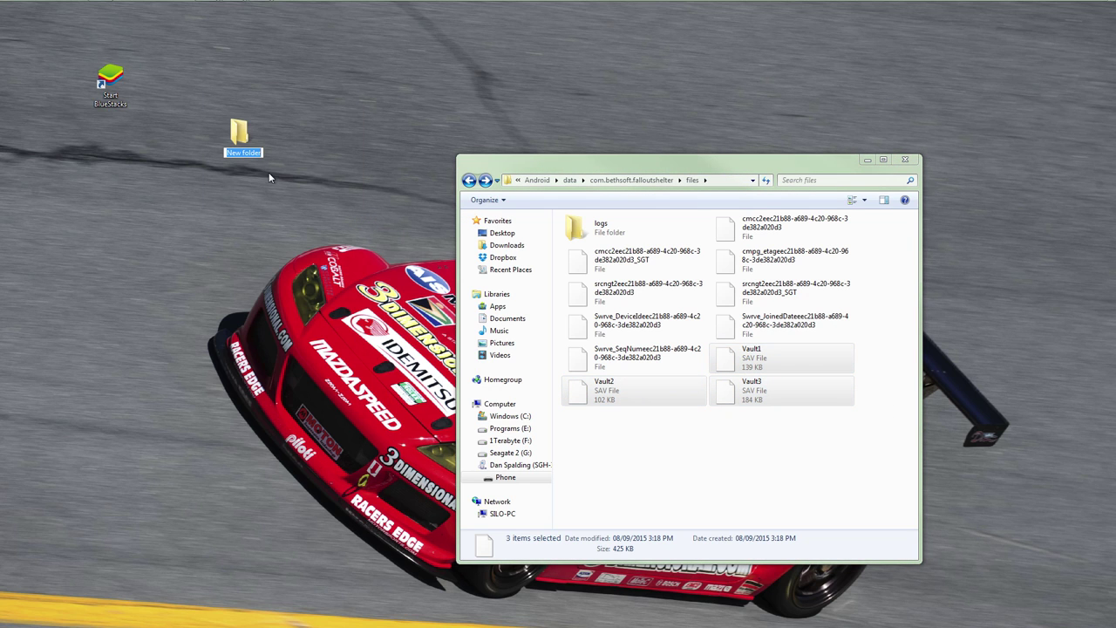
pyautogui.write('Fallout Shelter')
pyautogui.press('Return')
# Paste the copied vault save files into the desktop's Fallout Shelter folder.
pyautogui.doubleClick(259, 164)
pyautogui.rightClick(653, 356)
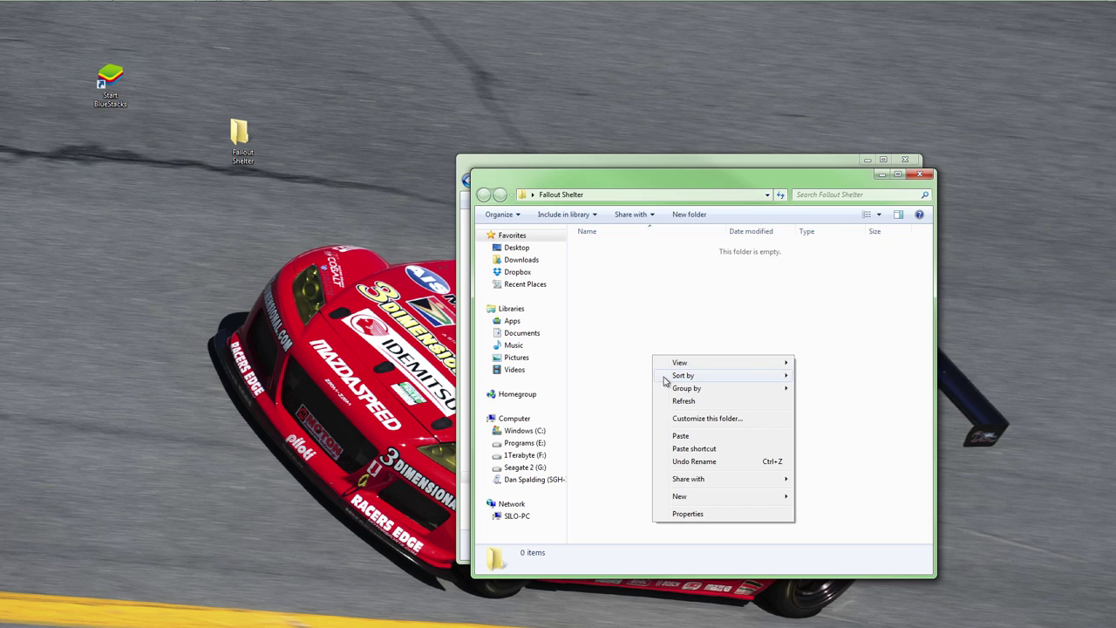
pyautogui.click(695, 433)
pyautogui.click(674, 397)
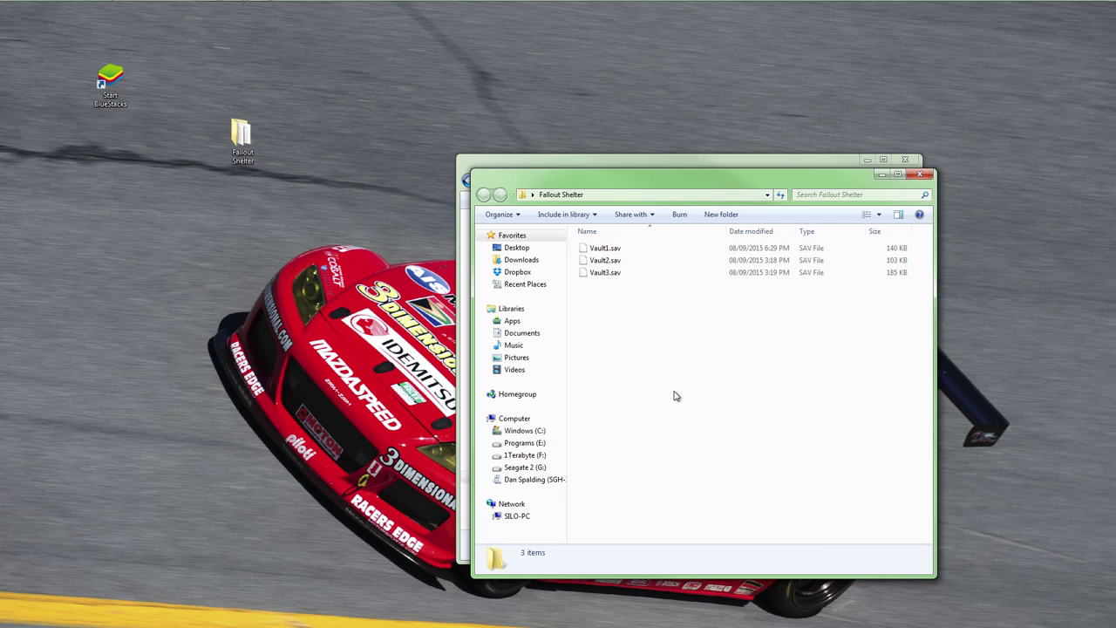
# Copy Vault1.sav, Vault2.sav and Vault3.sav from the desktop's Fallout Shelter folder.
pyautogui.moveTo(700, 331); pyautogui.dragTo(580, 244)
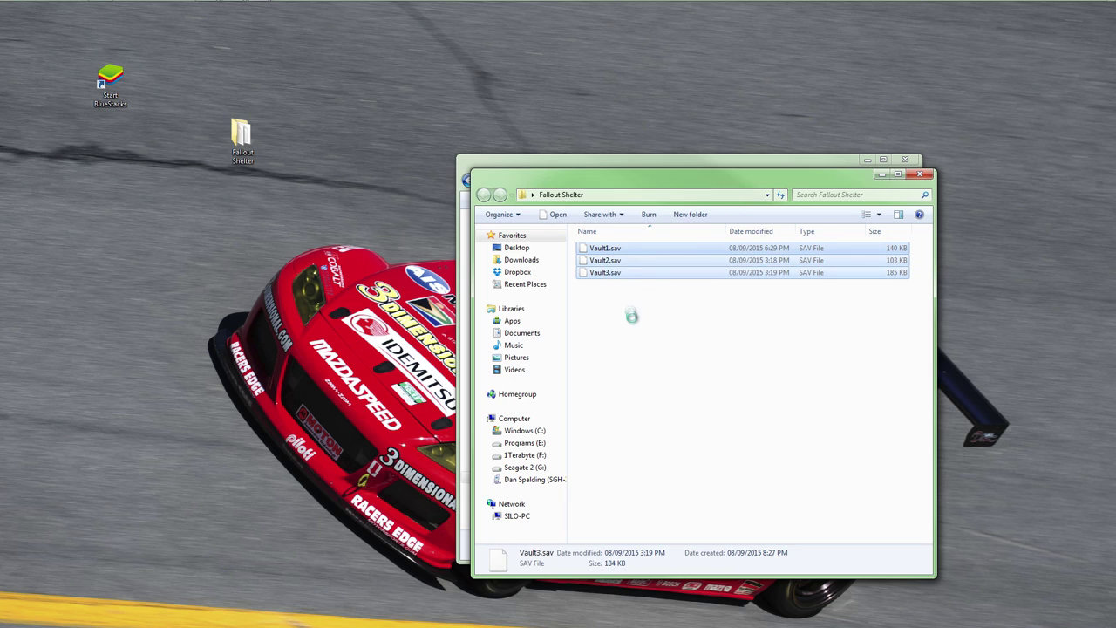
pyautogui.rightClick(604, 251)
pyautogui.click(632, 370)
pyautogui.click(615, 367)
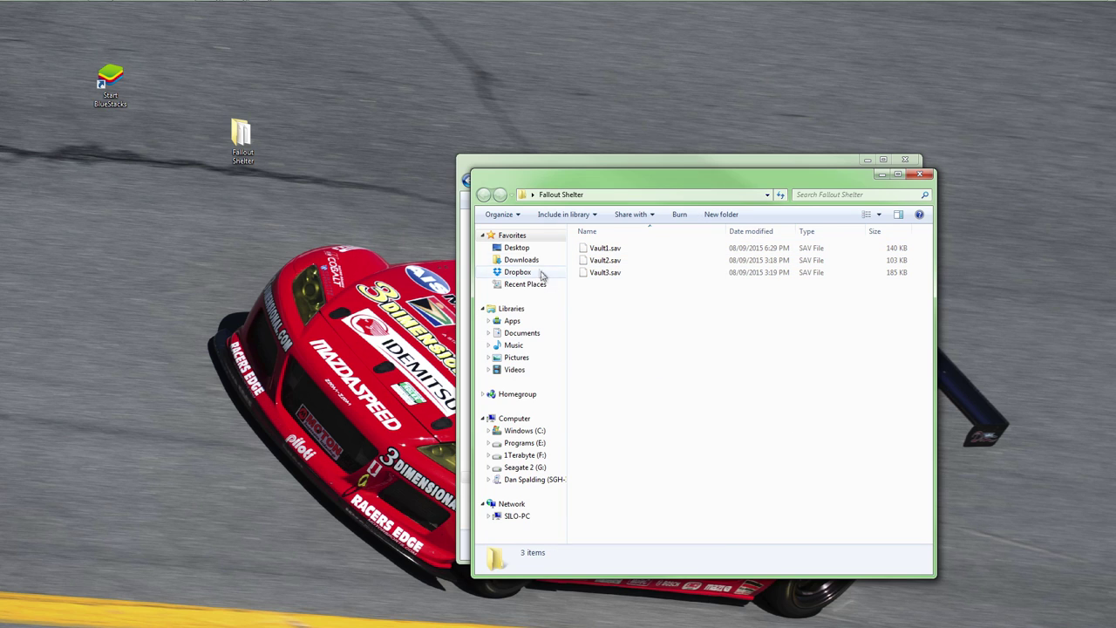
# Open the Public Pictures folder on drive C and show its full path, C:\Users\Public\Pictures.
pyautogui.click(528, 431)
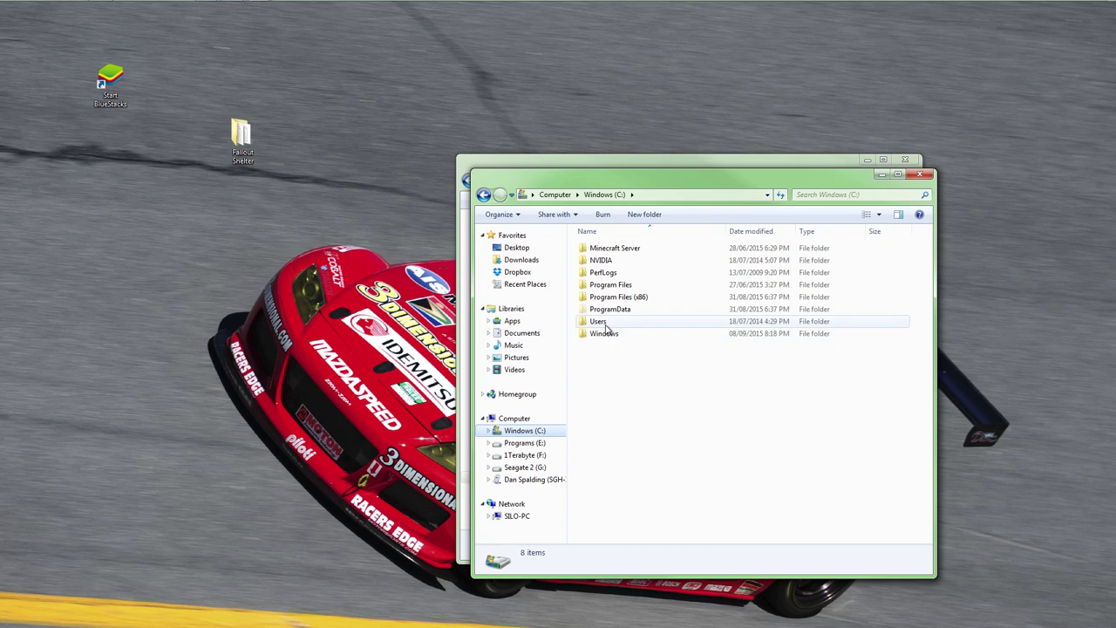
pyautogui.doubleClick(602, 322)
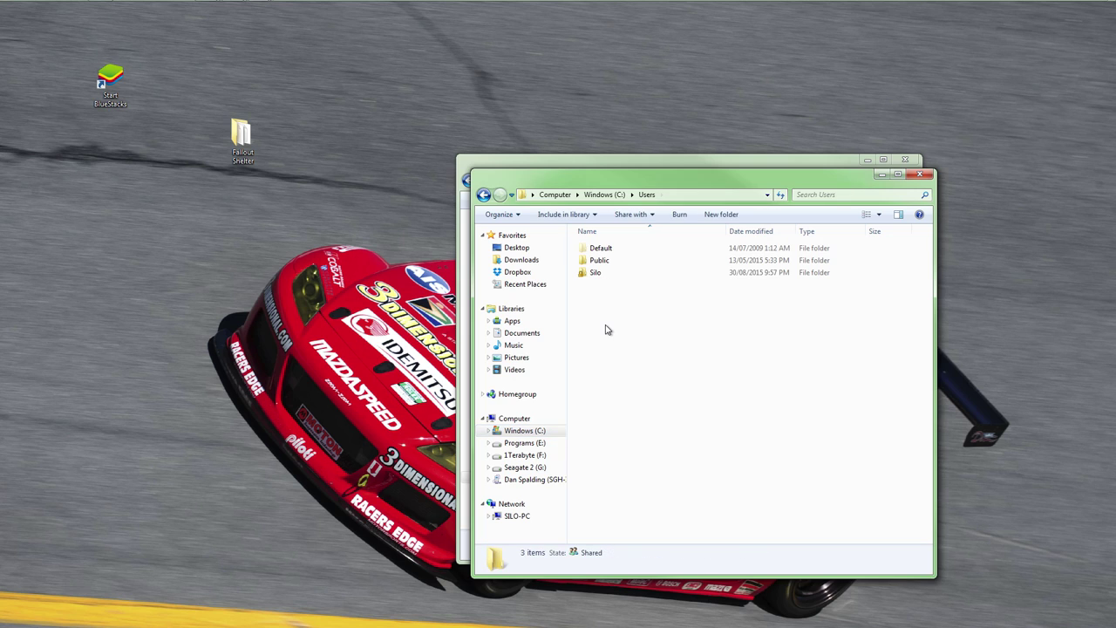
pyautogui.doubleClick(610, 261)
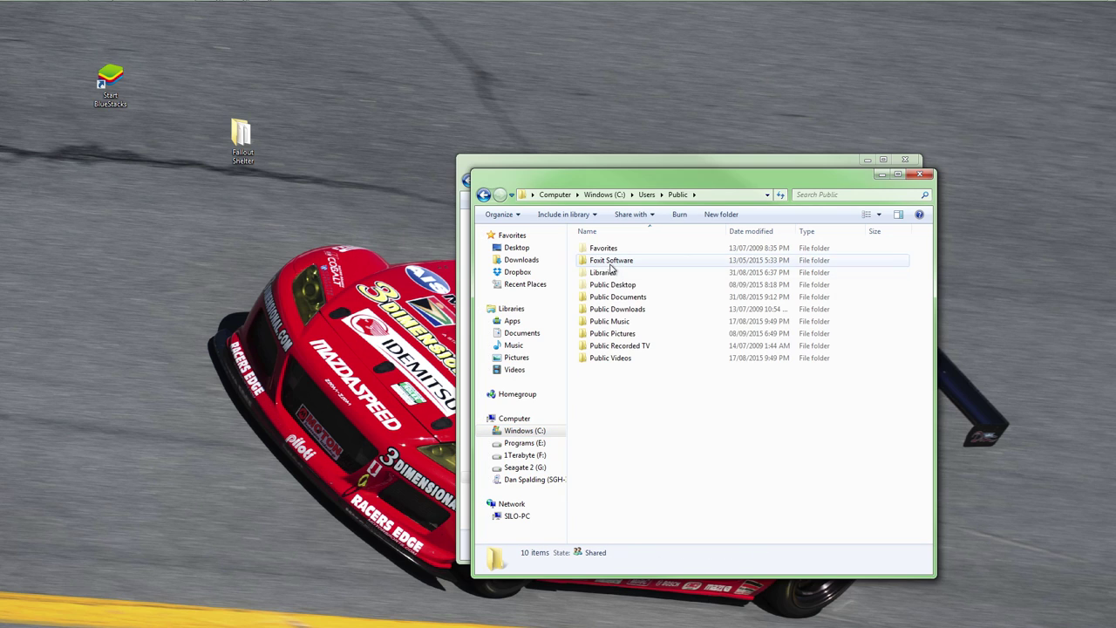
pyautogui.doubleClick(642, 336)
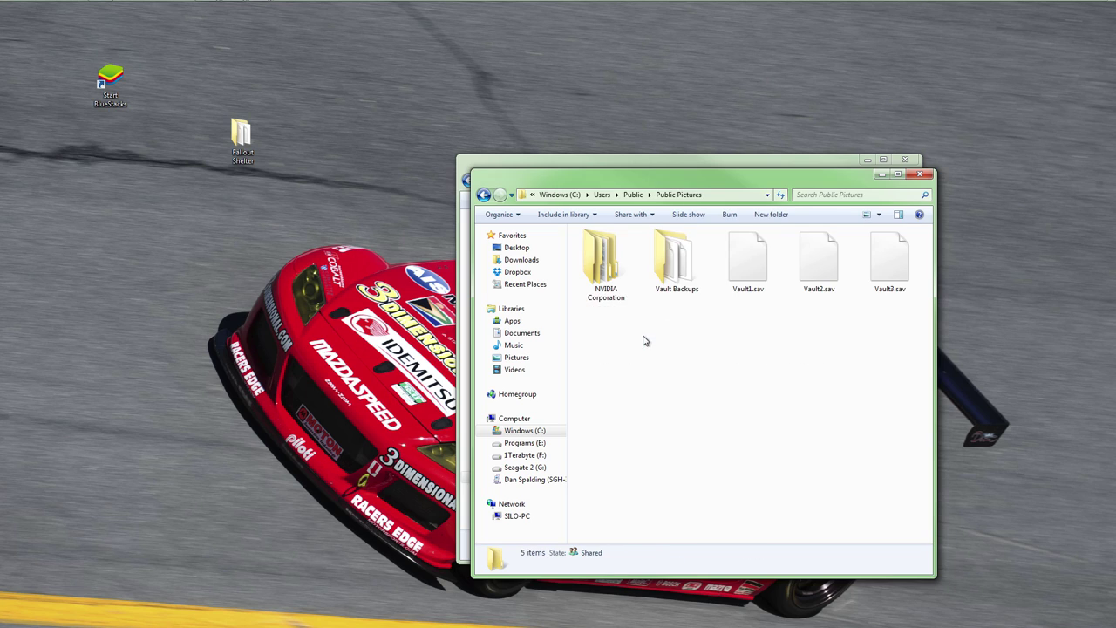
pyautogui.click(734, 195)
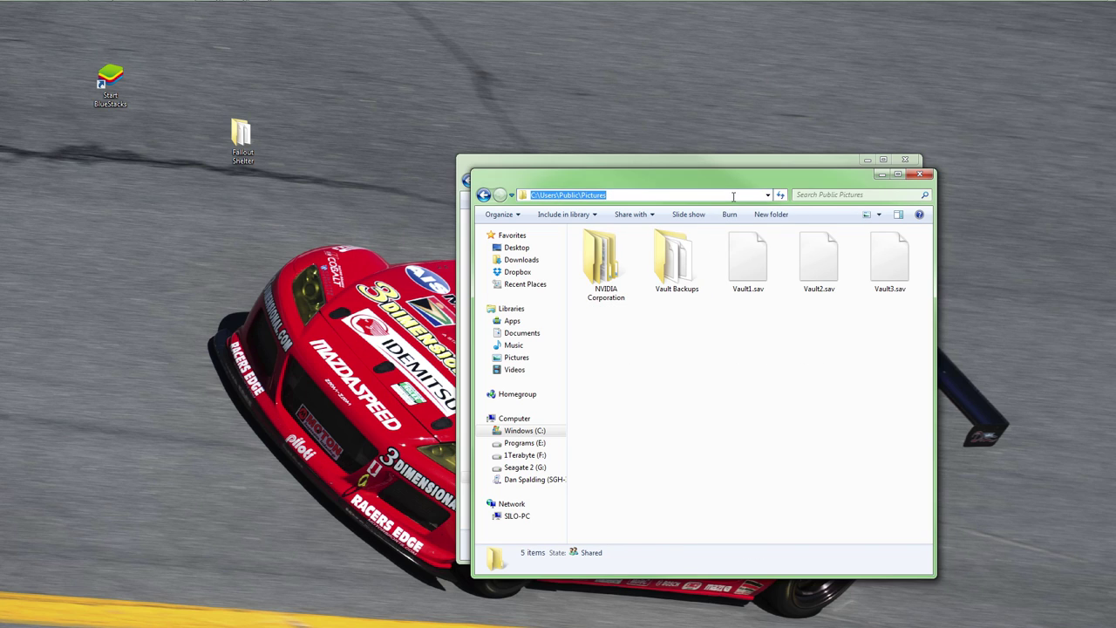
pyautogui.click(637, 195)
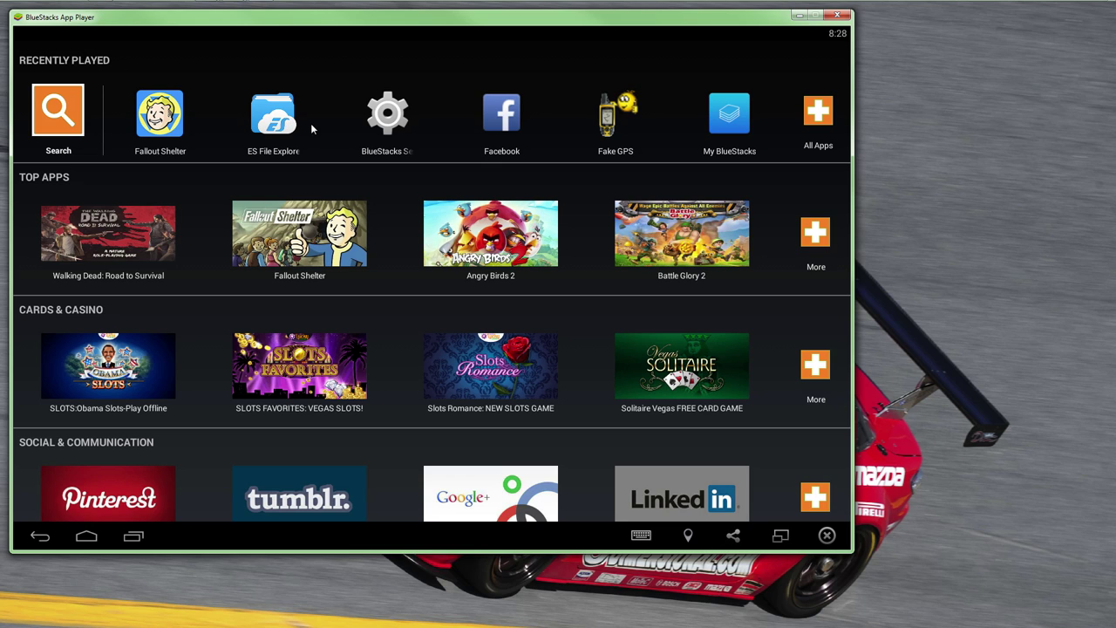
# Switch to BlueStacks and use ES File Explorer to open the sdcard/windows/PublicPictures folder.
pyautogui.click(289, 108)
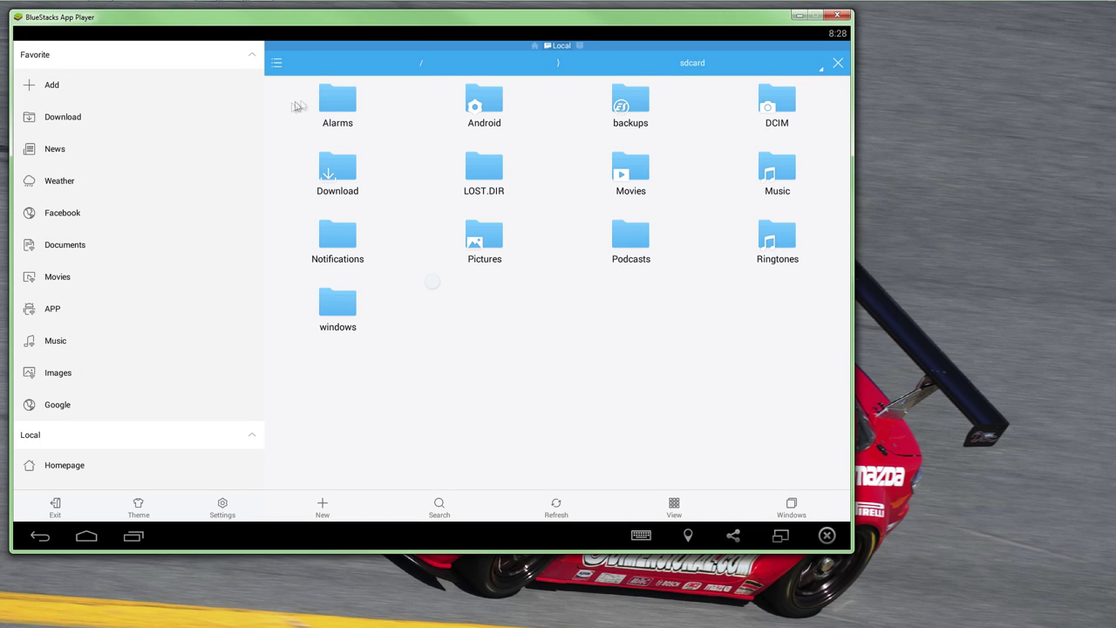
pyautogui.click(422, 63)
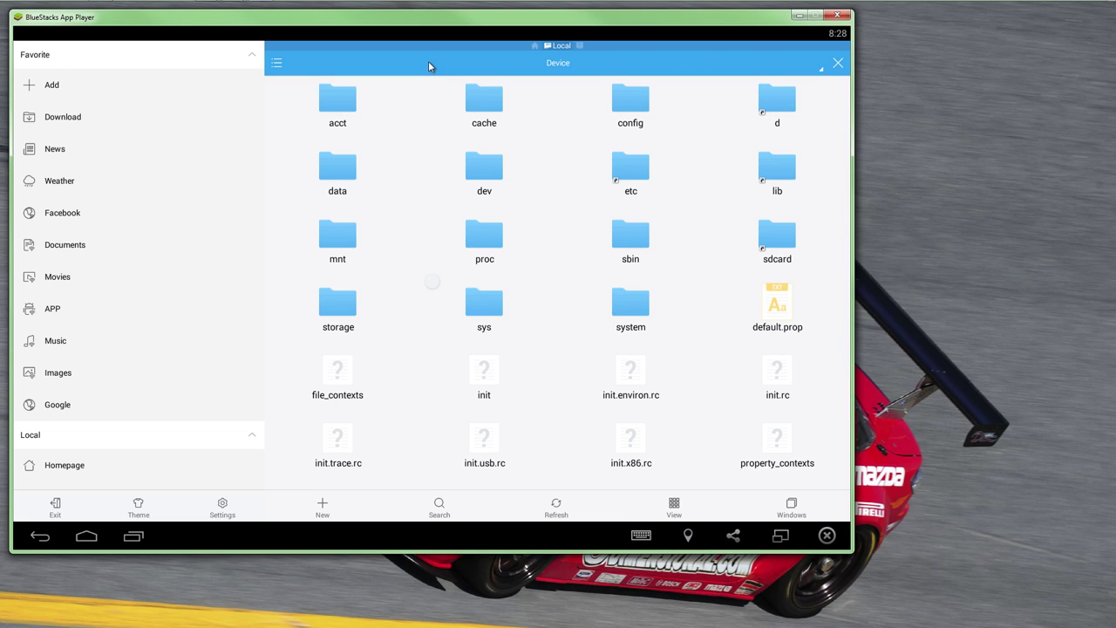
pyautogui.click(278, 68)
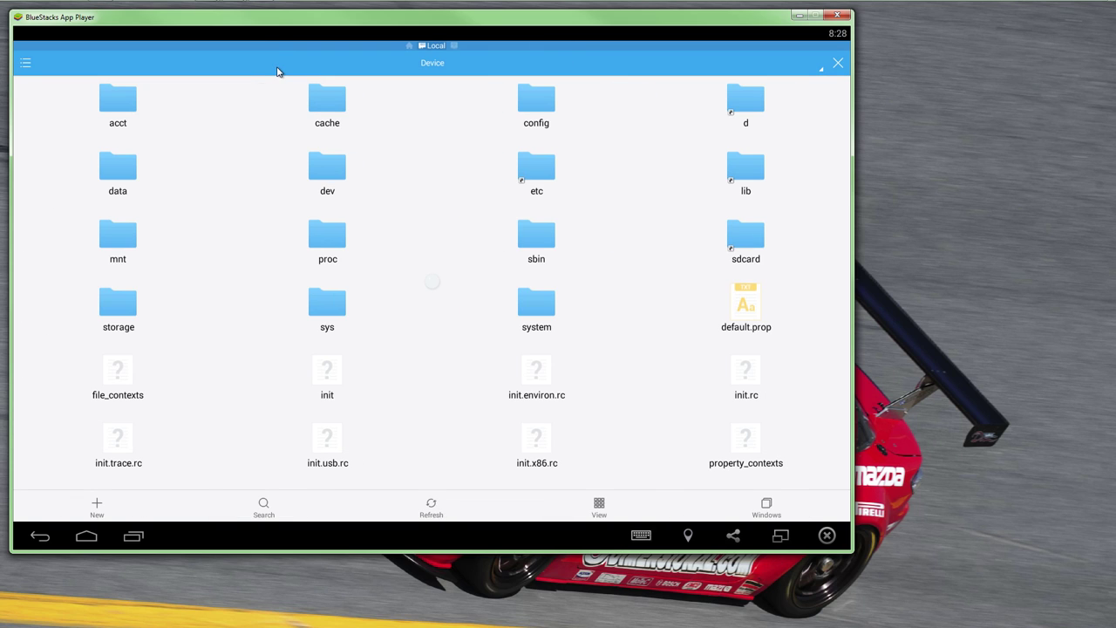
pyautogui.click(741, 243)
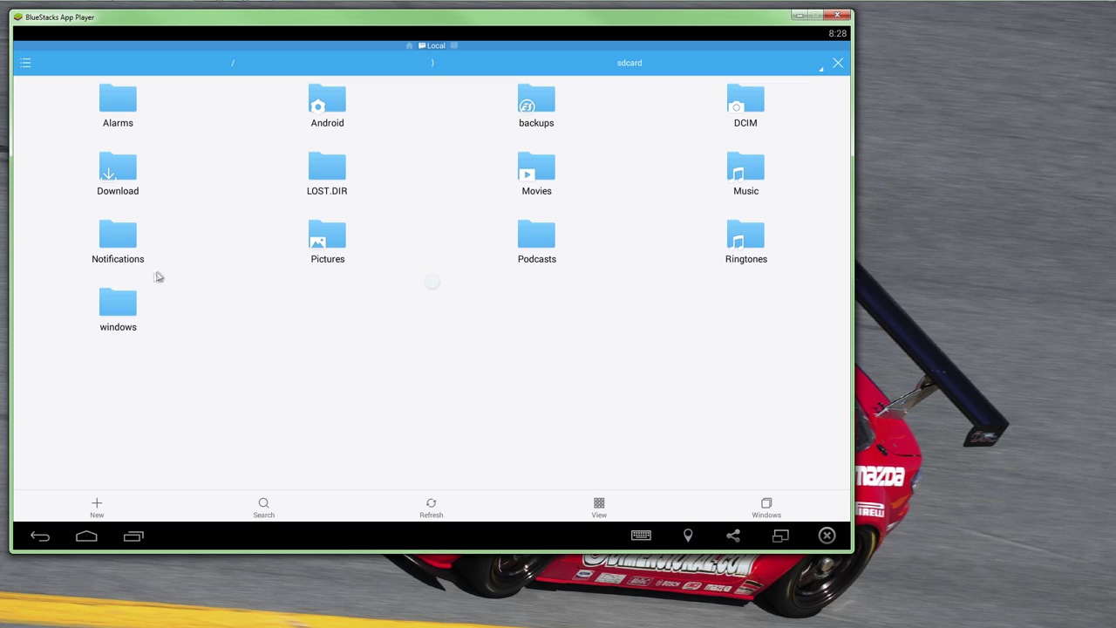
pyautogui.click(122, 303)
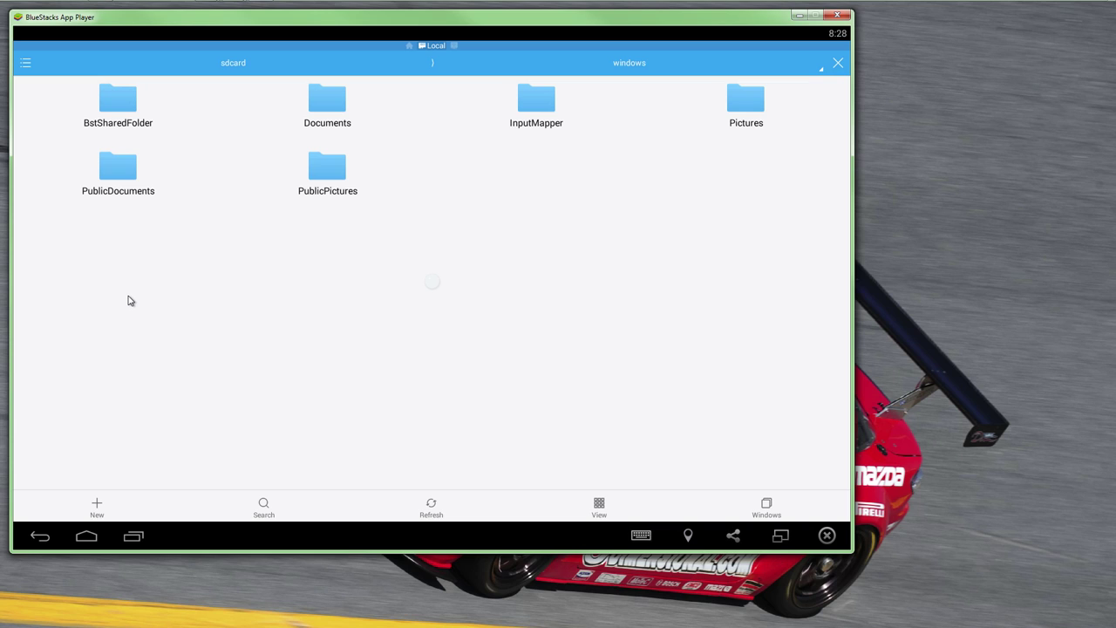
pyautogui.click(346, 170)
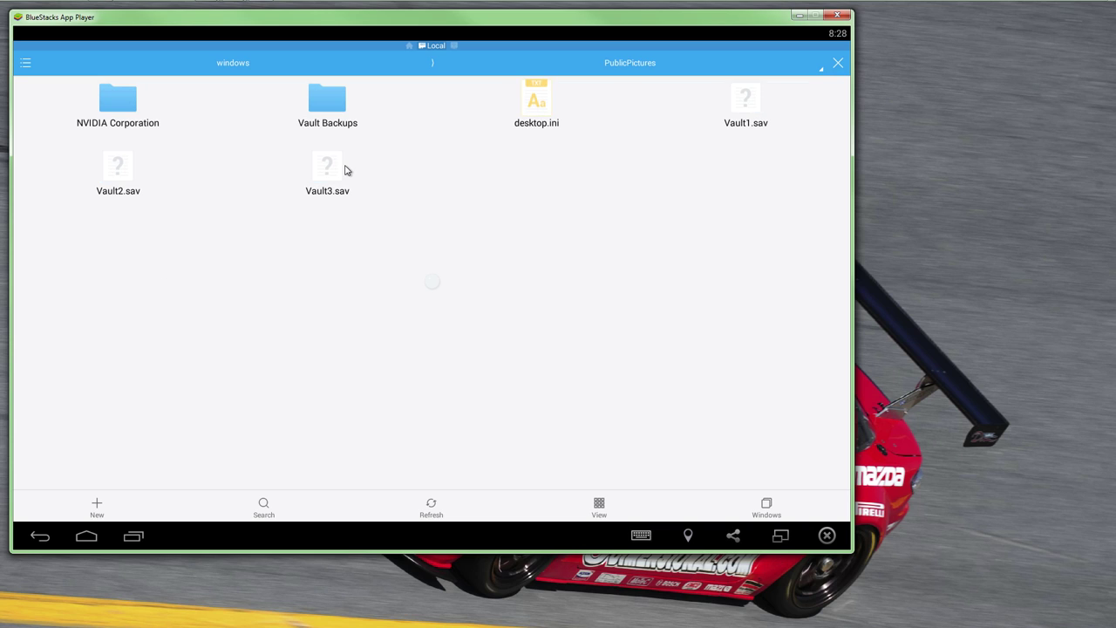
# Select Vault1.sav, Vault2.sav and Vault3.sav and share them via ES Save to.
pyautogui.click(739, 108)
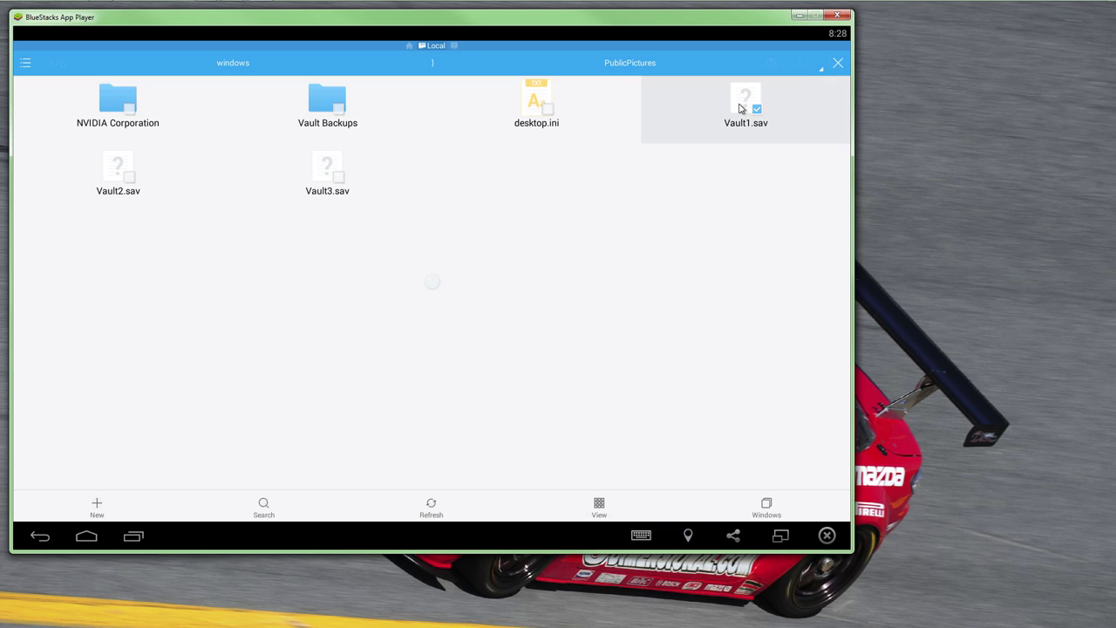
pyautogui.click(122, 176)
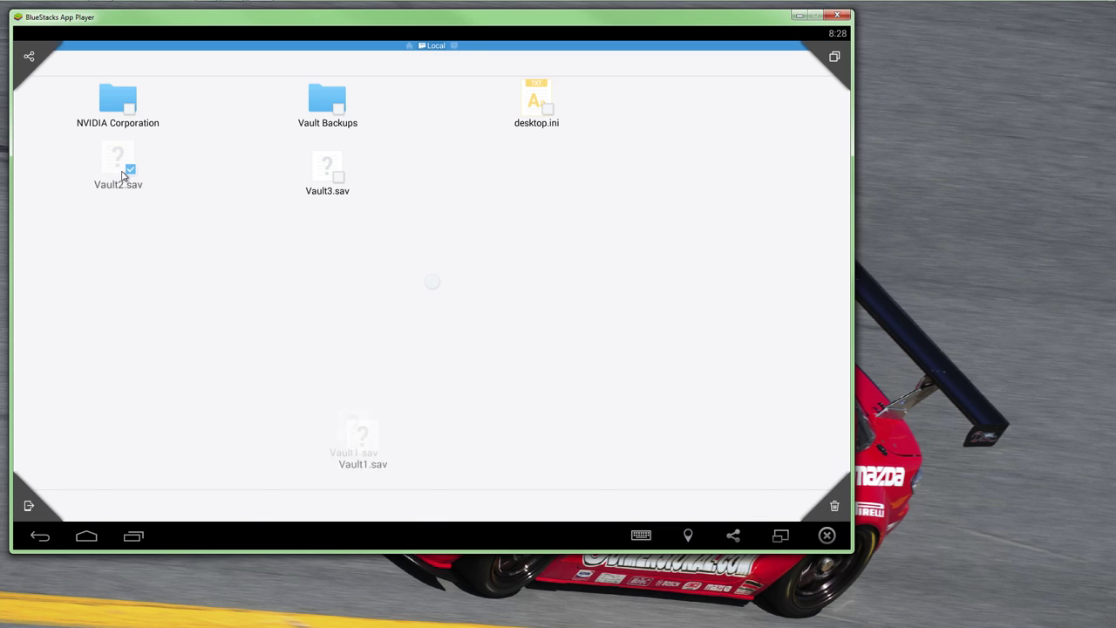
pyautogui.click(328, 173)
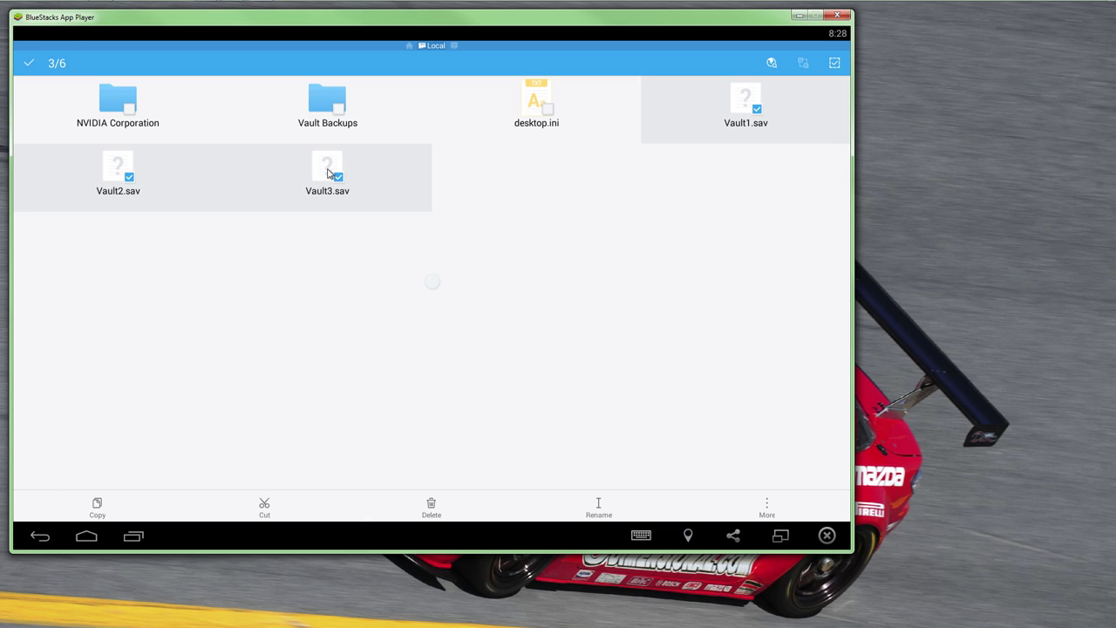
pyautogui.moveTo(328, 173); pyautogui.dragTo(28, 62)
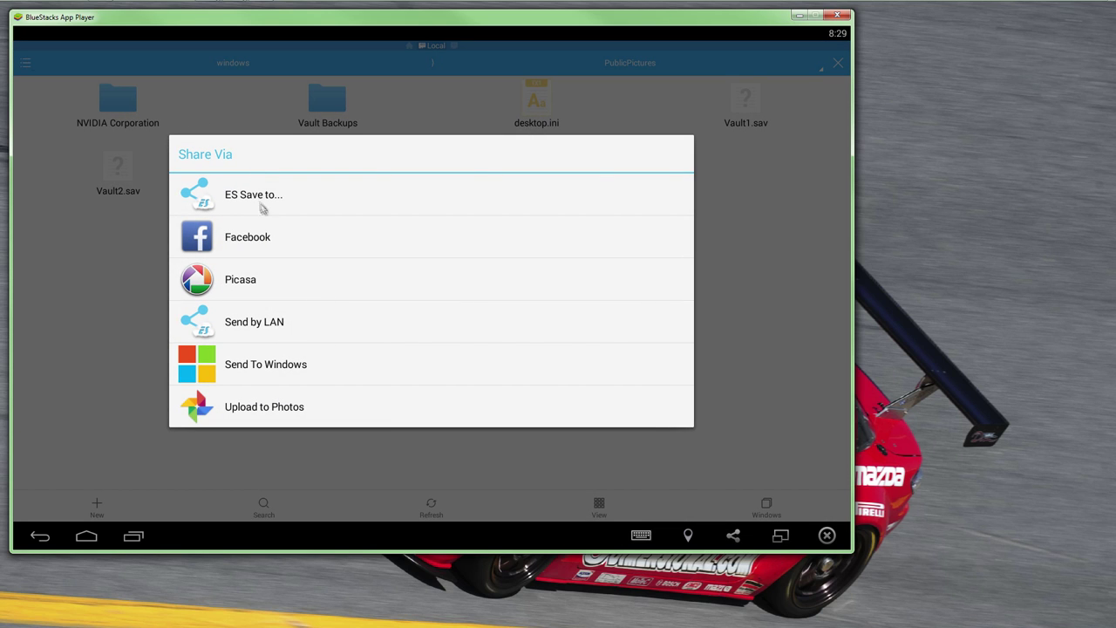
pyautogui.click(264, 201)
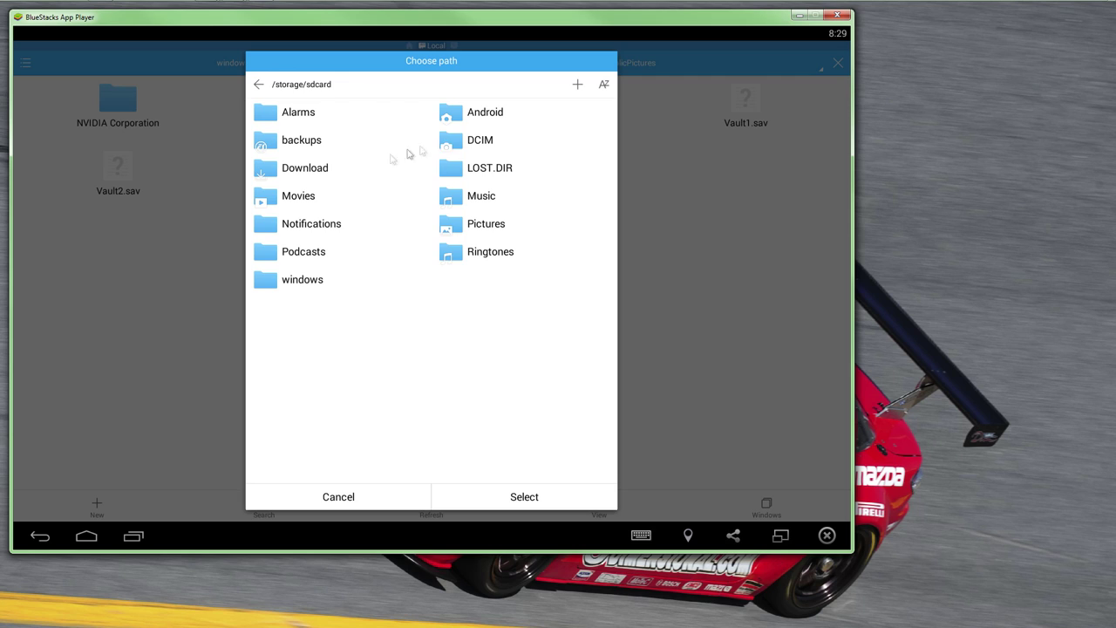
# Save the shared vault files into /storage/sdcard/Android/data/com.bethsoft.falloutshelter/files.
pyautogui.click(469, 121)
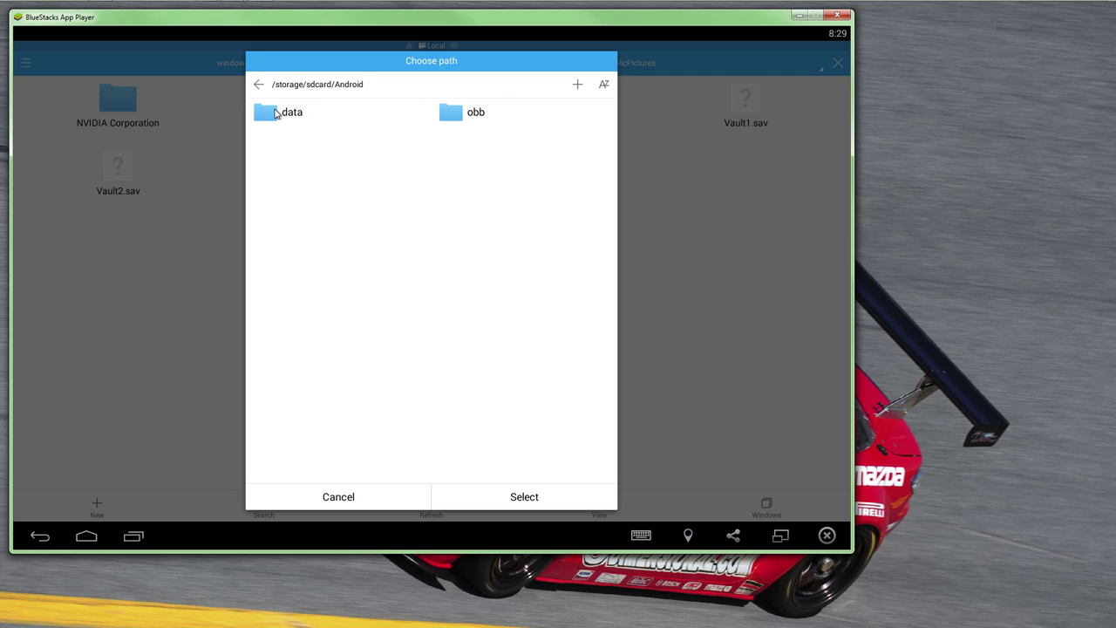
pyautogui.click(275, 114)
pyautogui.click(337, 143)
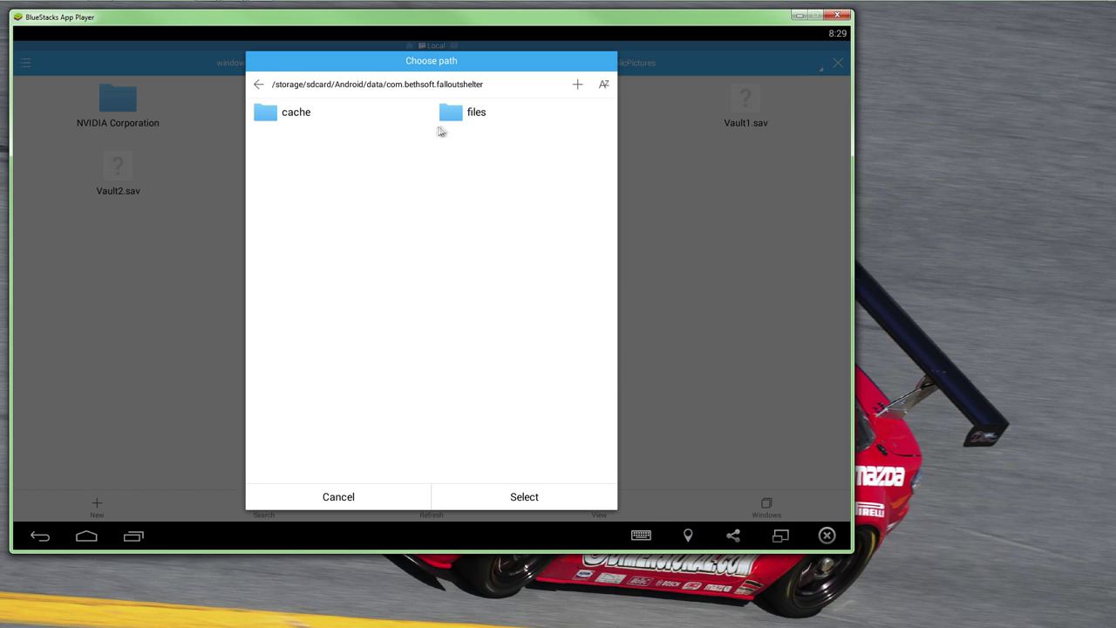
pyautogui.click(457, 122)
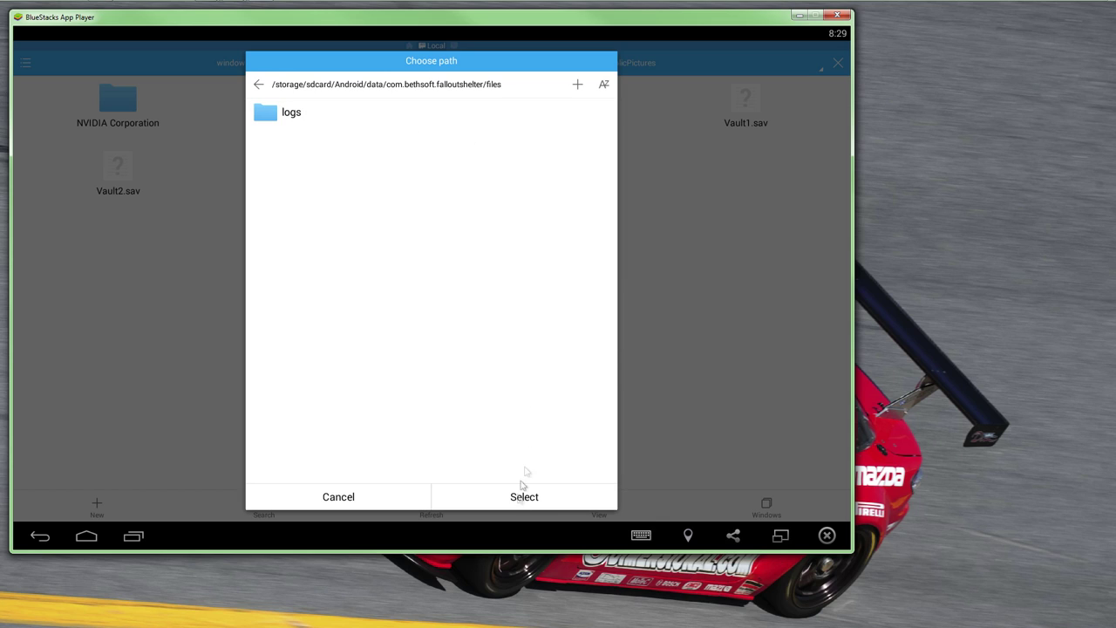
pyautogui.click(546, 498)
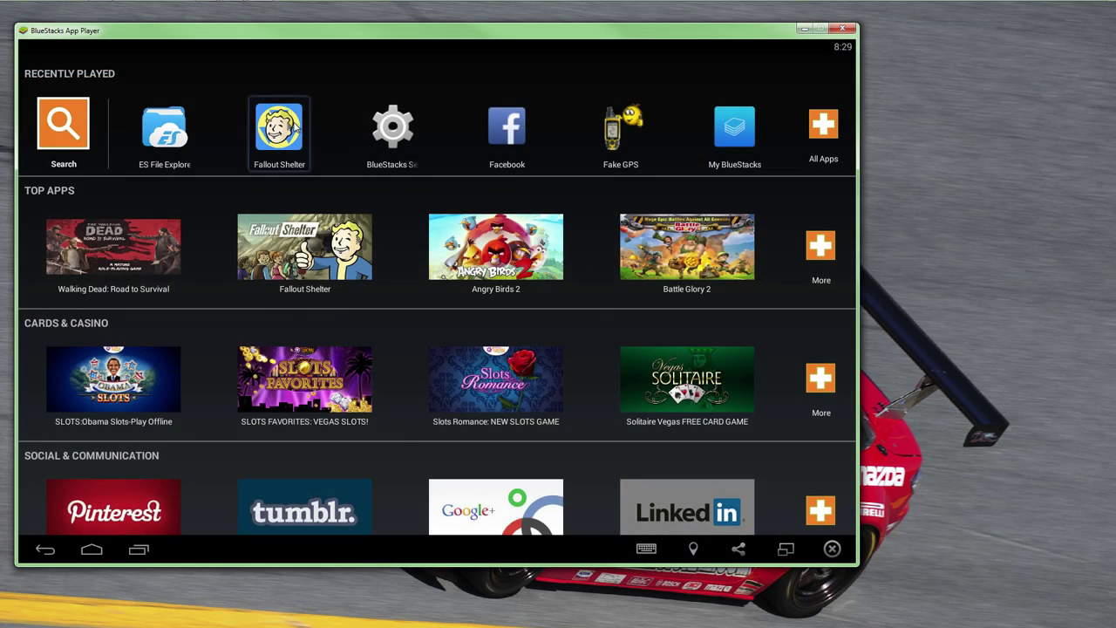
# Launch Fallout Shelter and load the first Vault 101 save from the vault list.
pyautogui.click(286, 124)
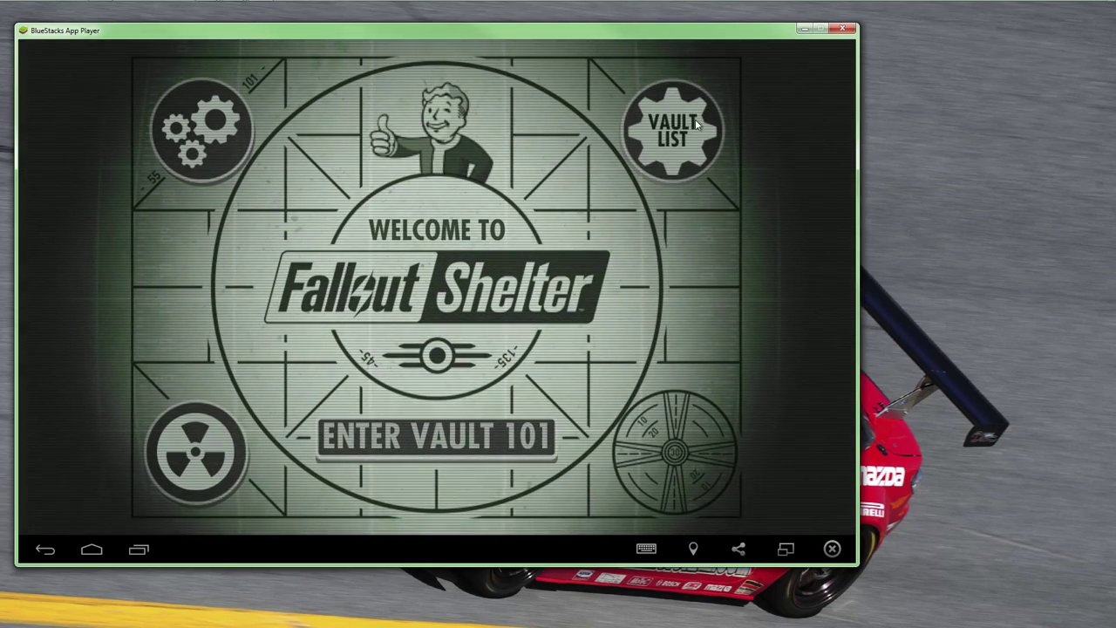
pyautogui.click(695, 123)
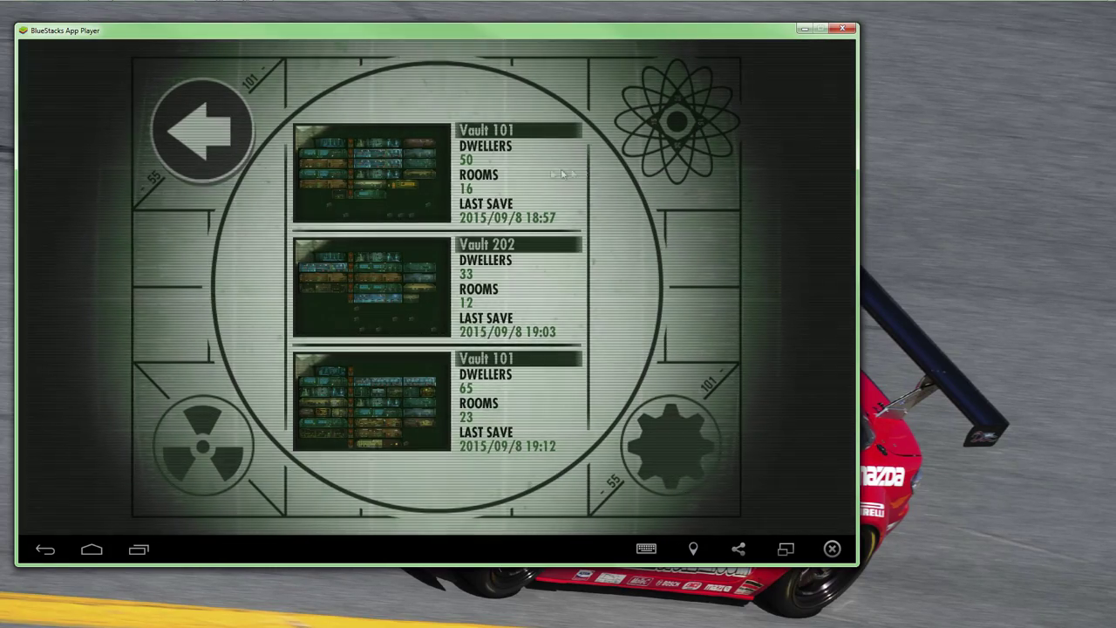
pyautogui.click(571, 170)
pyautogui.click(689, 470)
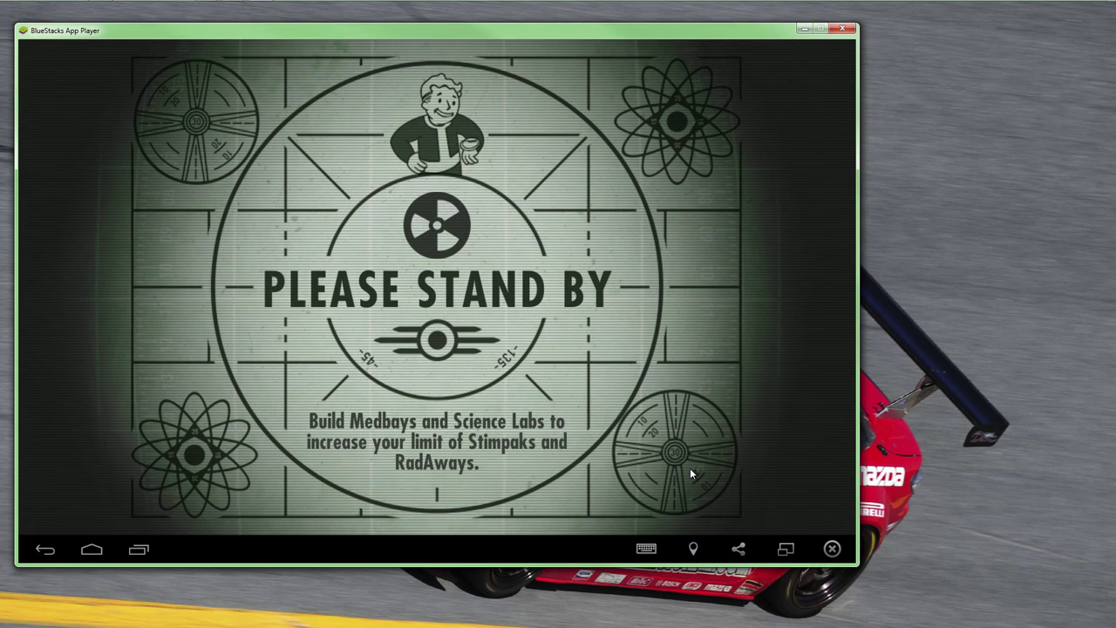